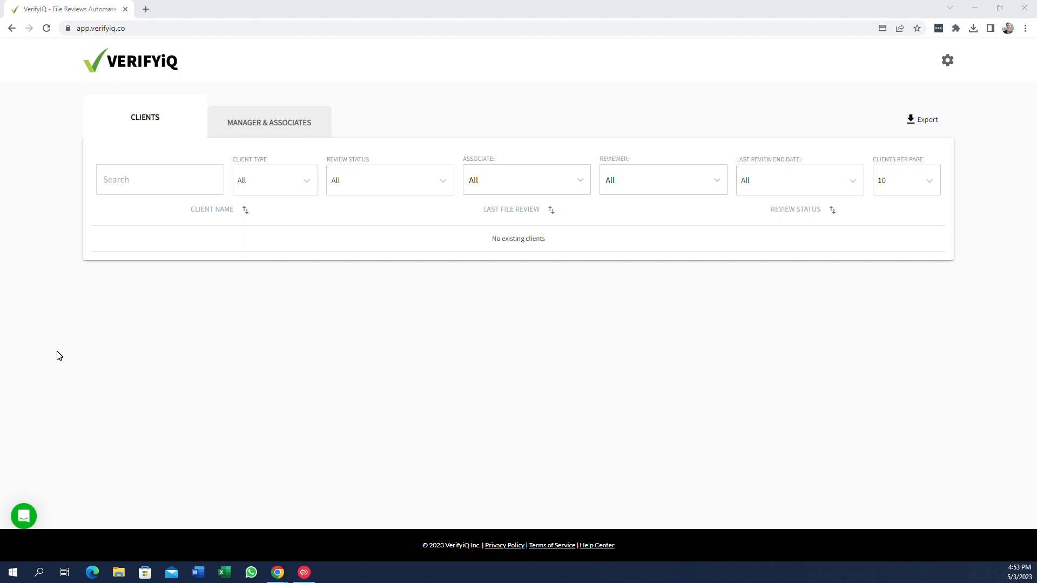
Examine the user type options in the new manager or associate invitation form, close it unsaved and return to the client list
left_click(243, 123)
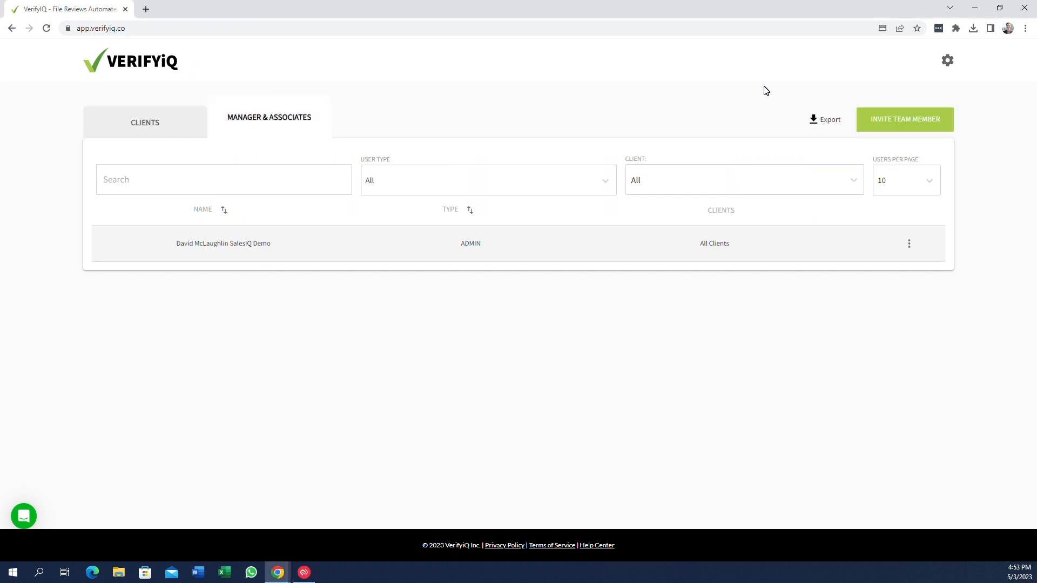
left_click(873, 118)
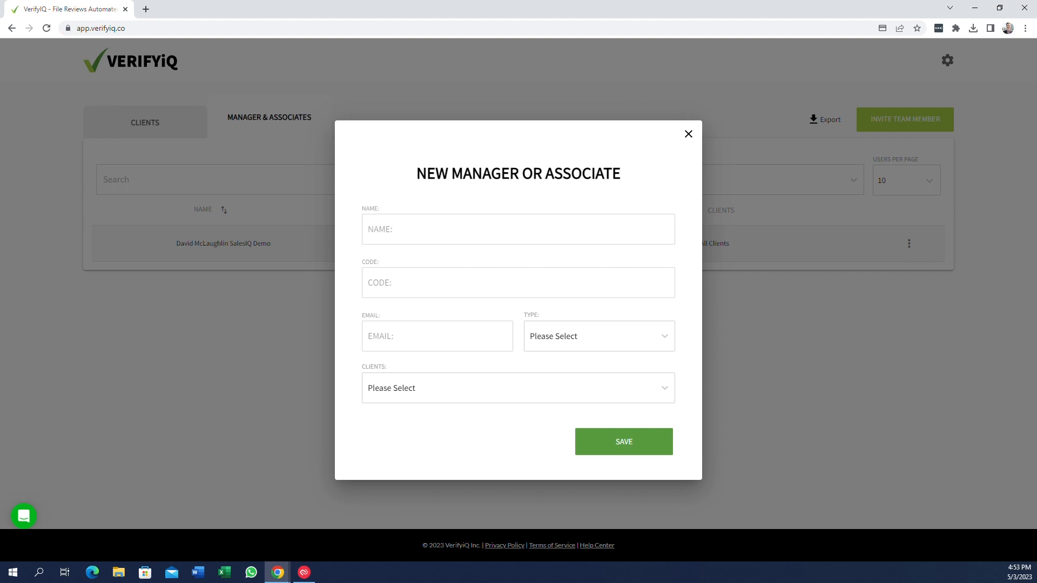
left_click(539, 344)
left_click(539, 367)
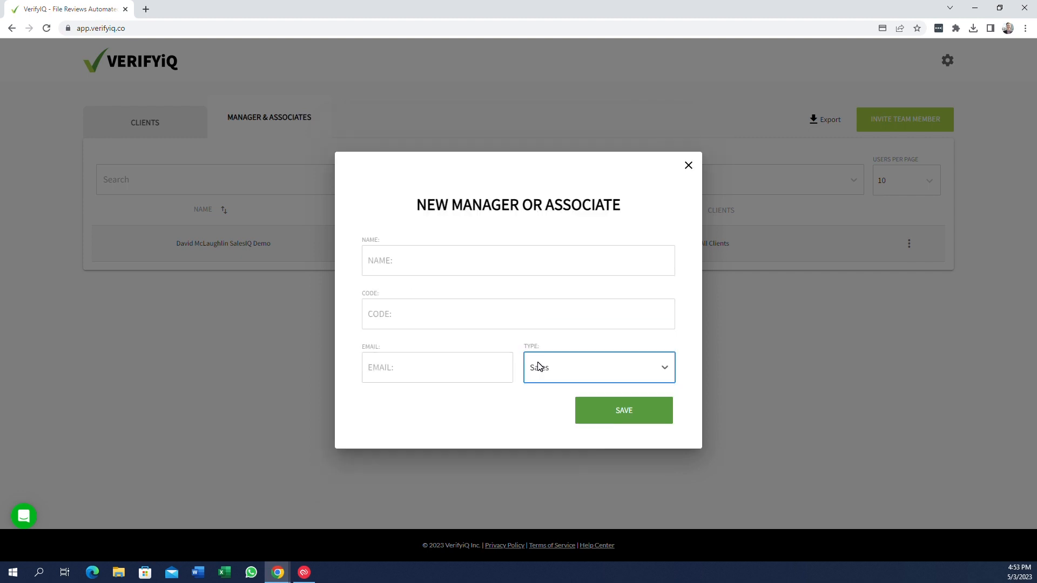
left_click(539, 367)
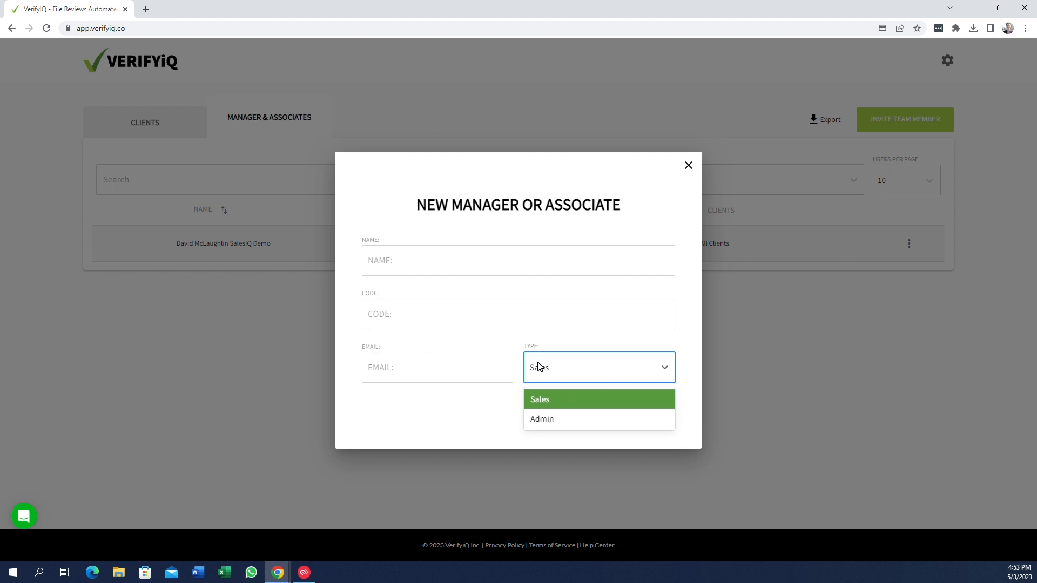
left_click(549, 405)
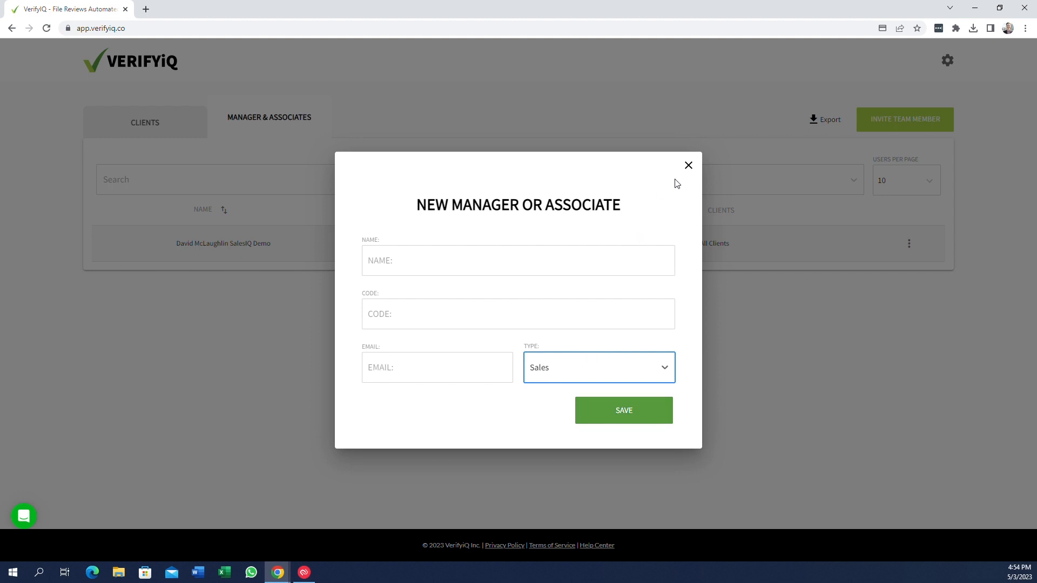
left_click(689, 166)
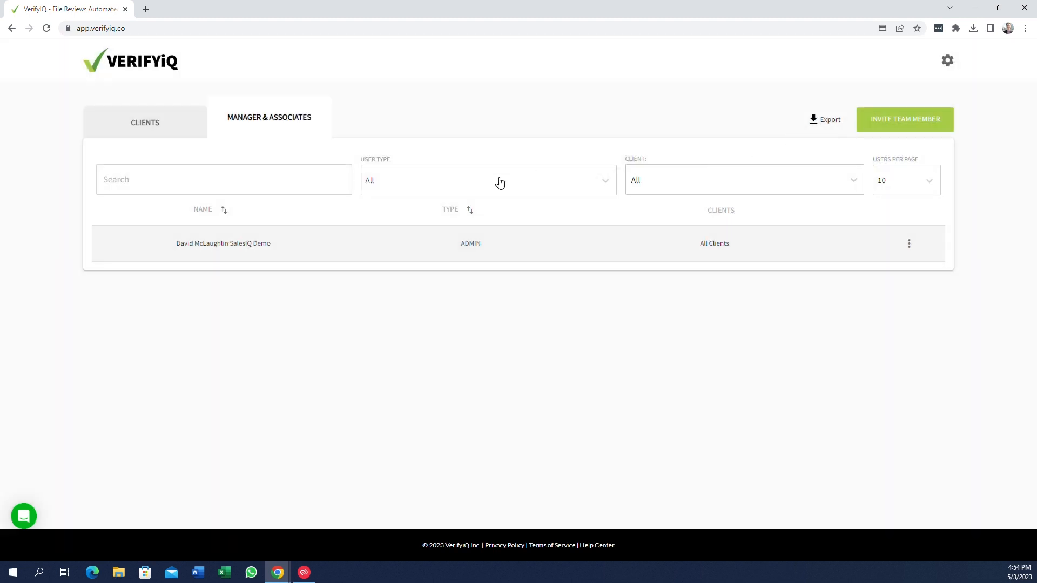
left_click(172, 133)
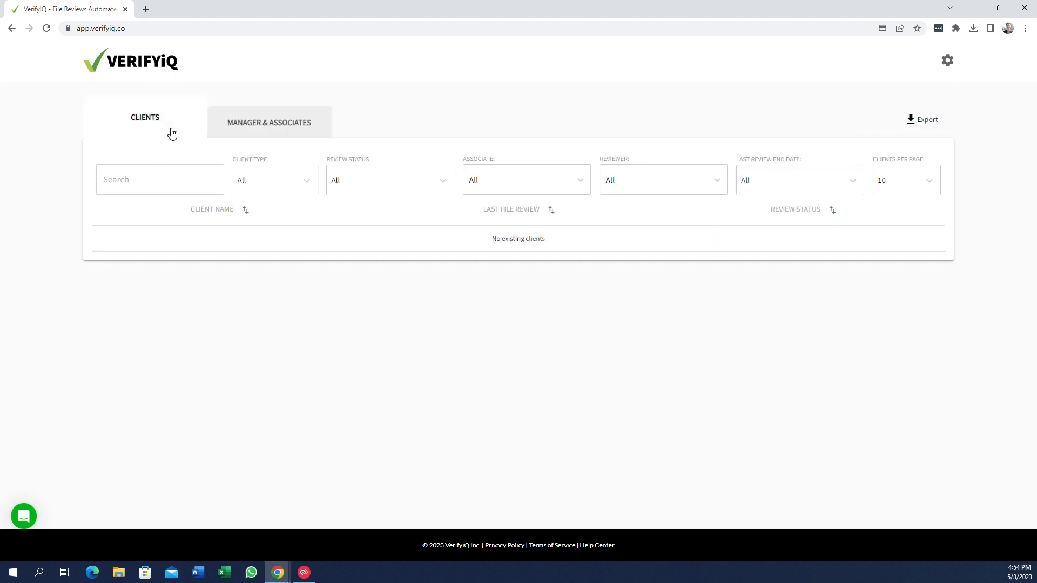
Open the company's Marketing settings and set the firm name to "AcuityCFO, LLC"
left_click(945, 66)
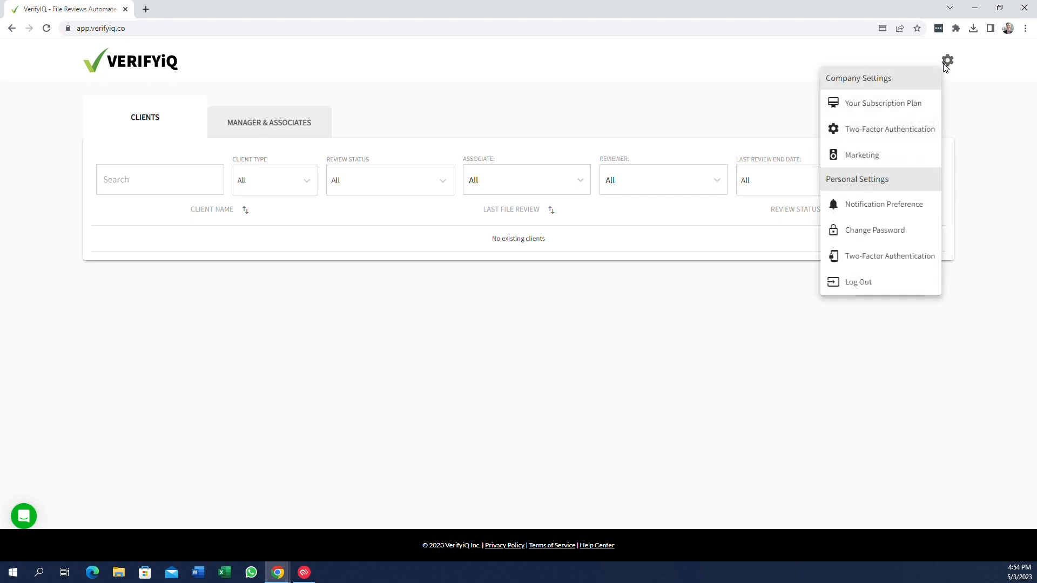
left_click(867, 152)
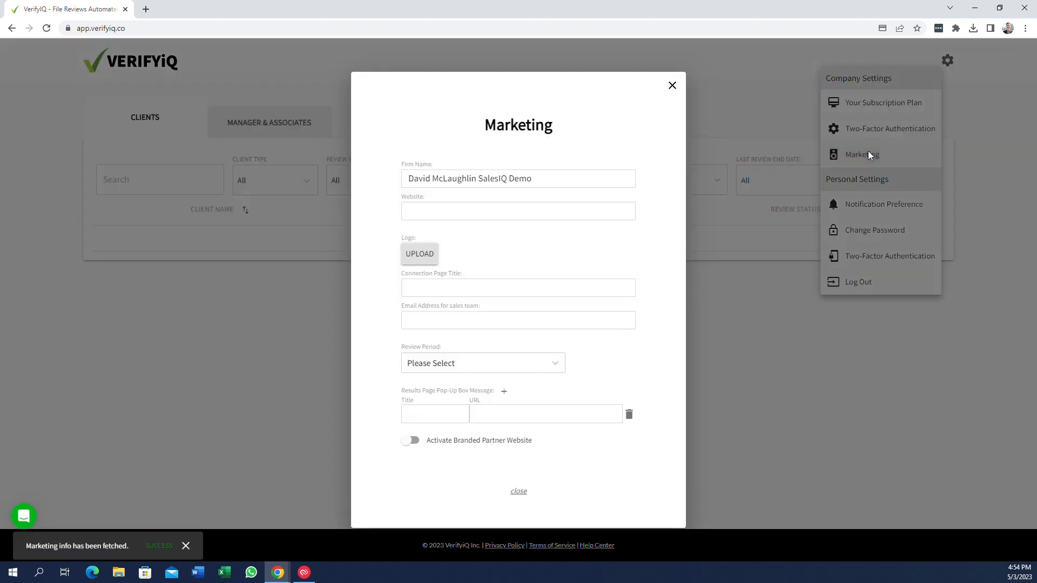
left_click_drag(538, 180, 380, 193)
key("BackSpace")
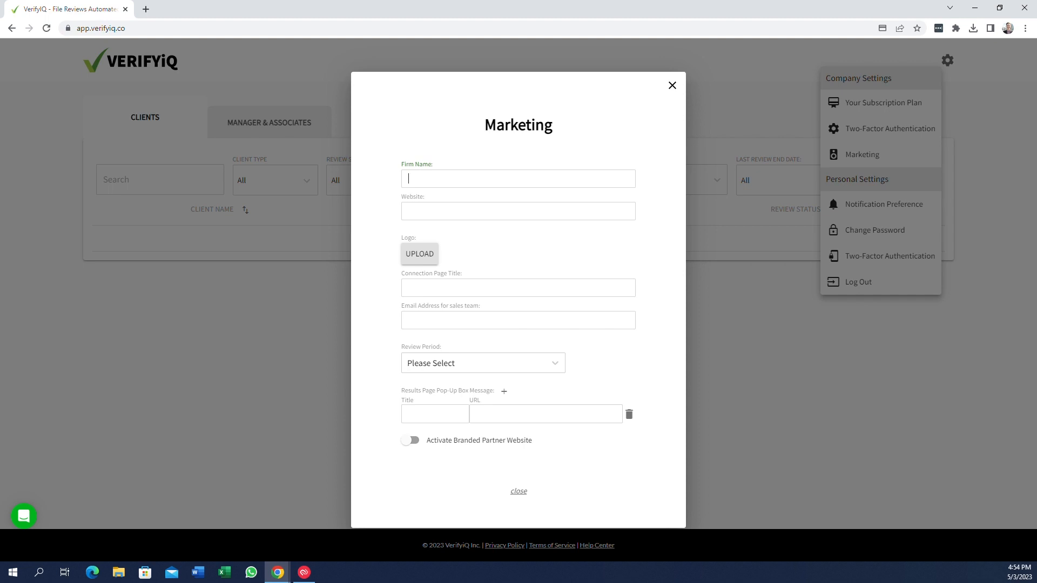
type("AcuityCFO, LLC")
key("Tab")
key("alt+Tab")
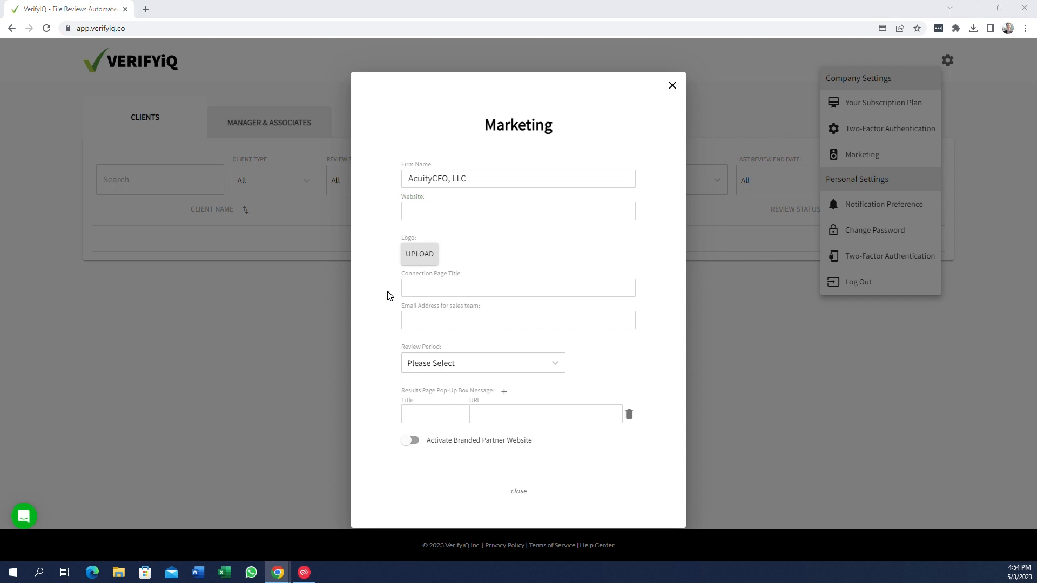
key("alt+Tab")
type("https://acuity.co/")
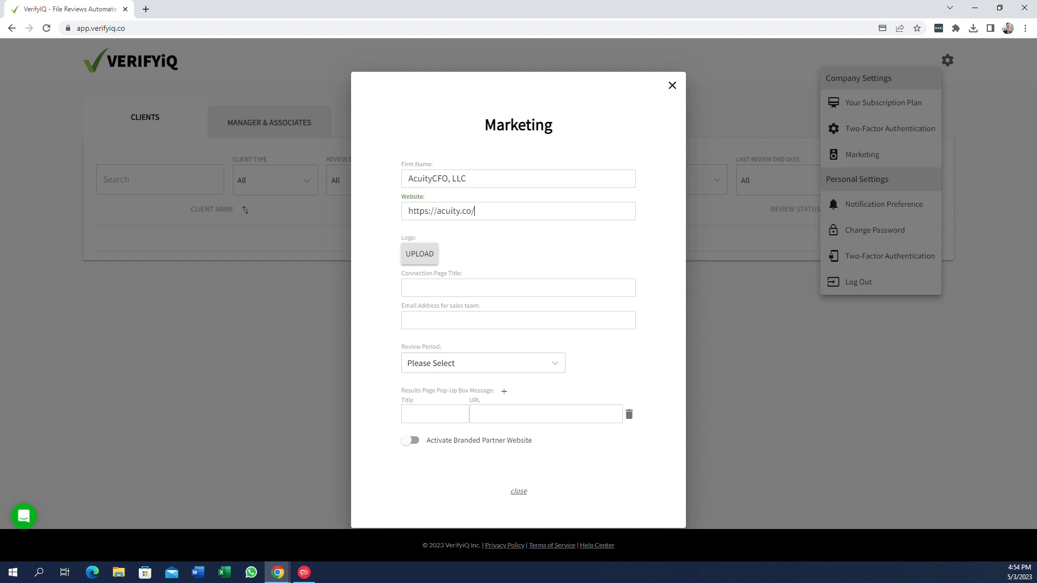
Upload the image "Acuity_Logo_Color - High Resolution" from the Pictures folder as the firm's logo
left_click(430, 255)
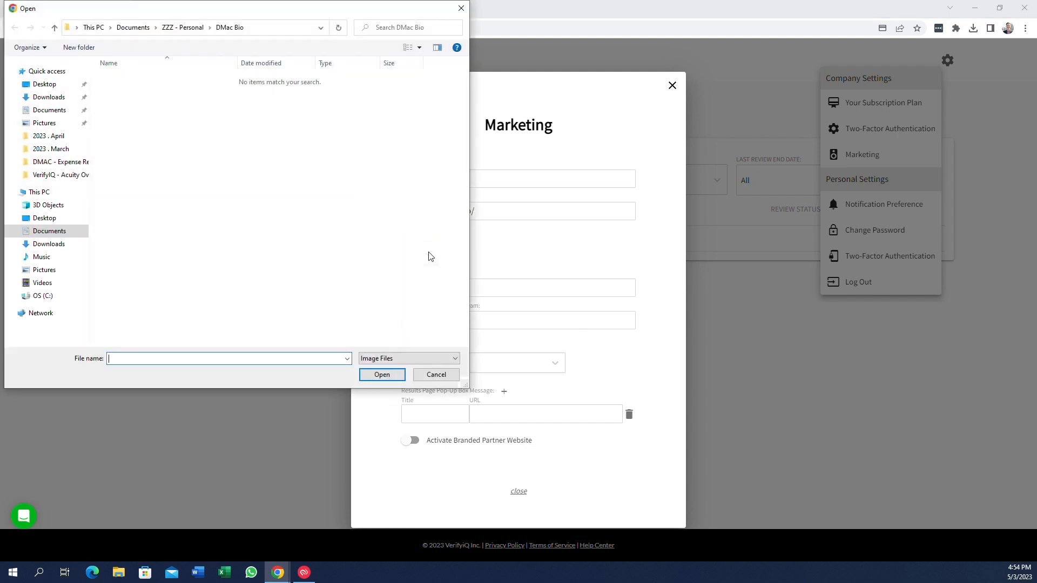
left_click(38, 124)
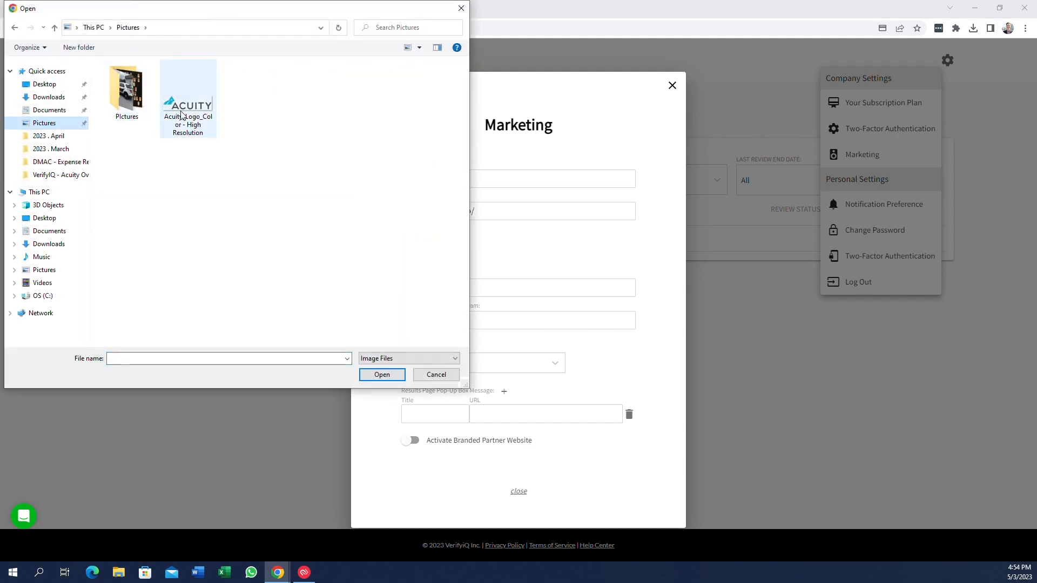
left_click(188, 103)
left_click(382, 375)
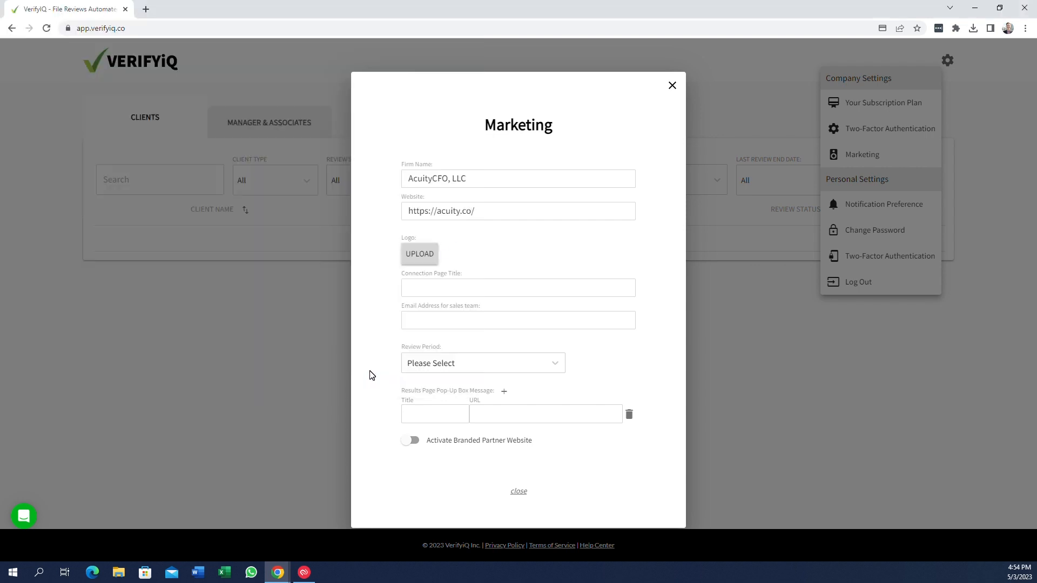
Set the connection page title to "Free Health Check provided by"
left_click(432, 288)
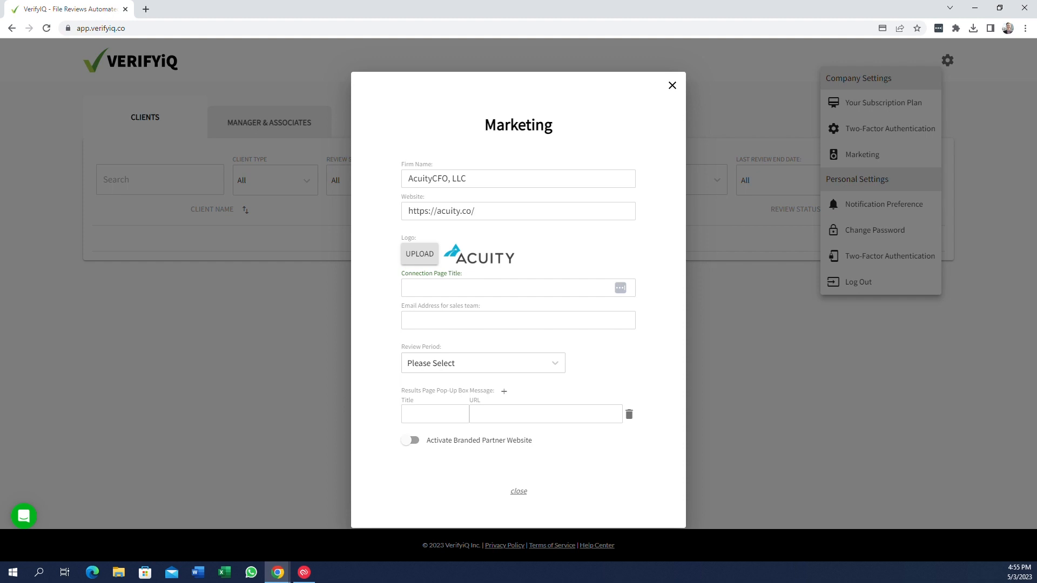
type("Free Health Check provided")
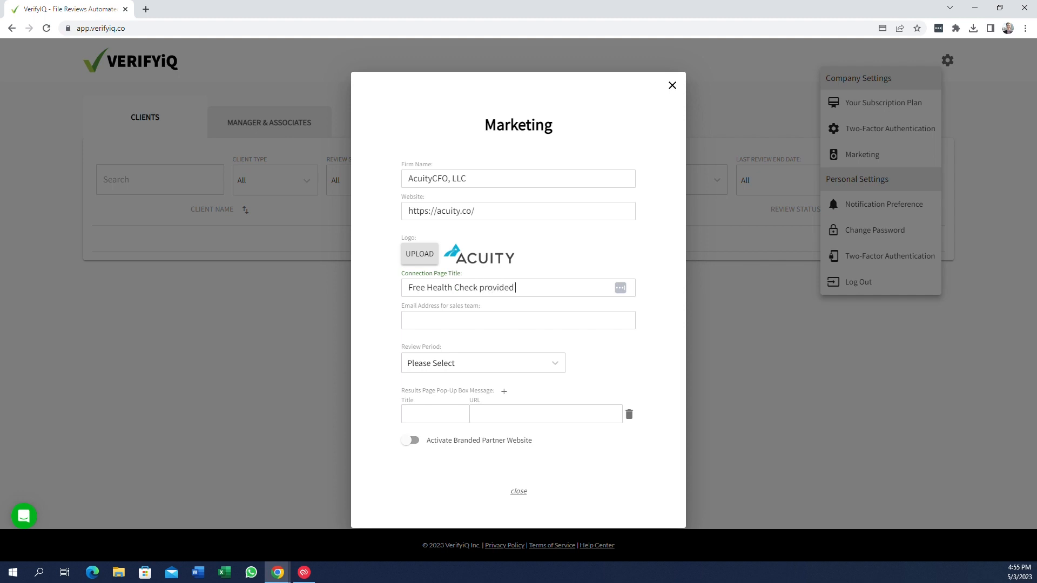
type(" by")
Fill in the sales team's email address in the Marketing settings
left_click(409, 320)
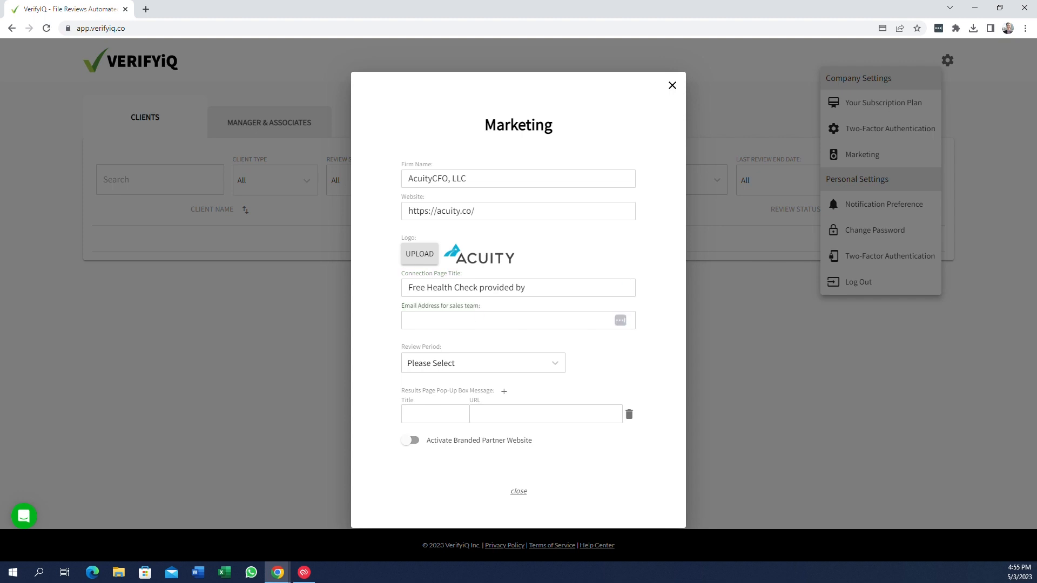
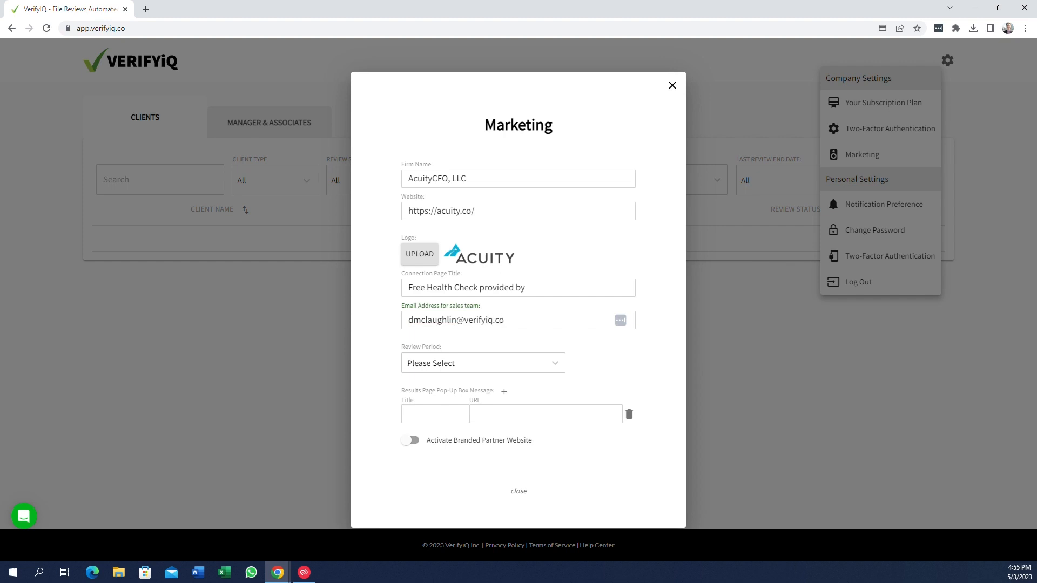
Set the review period to Three Month
left_click(514, 363)
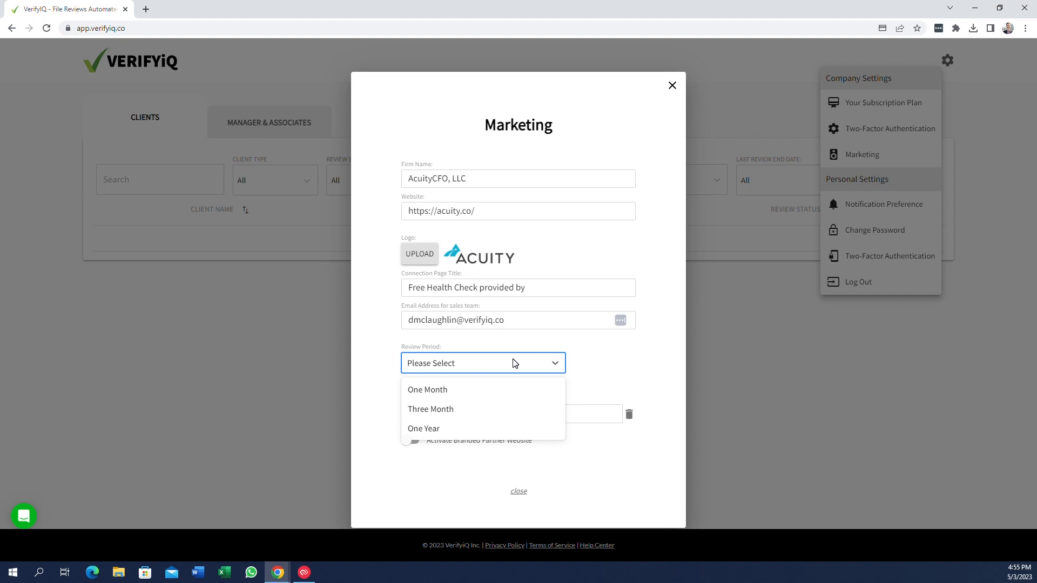
left_click(464, 411)
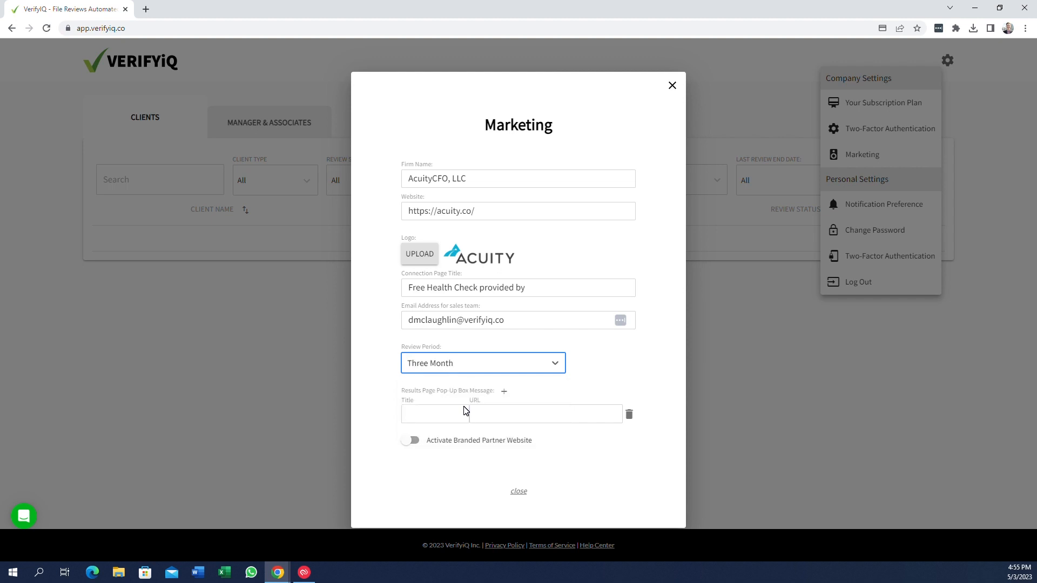
left_click(551, 370)
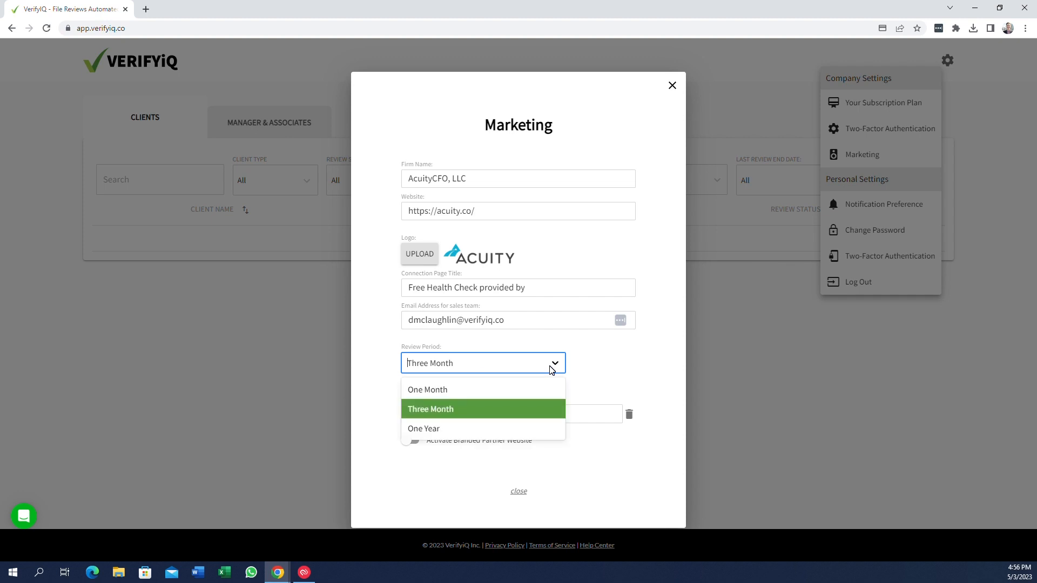
left_click(479, 411)
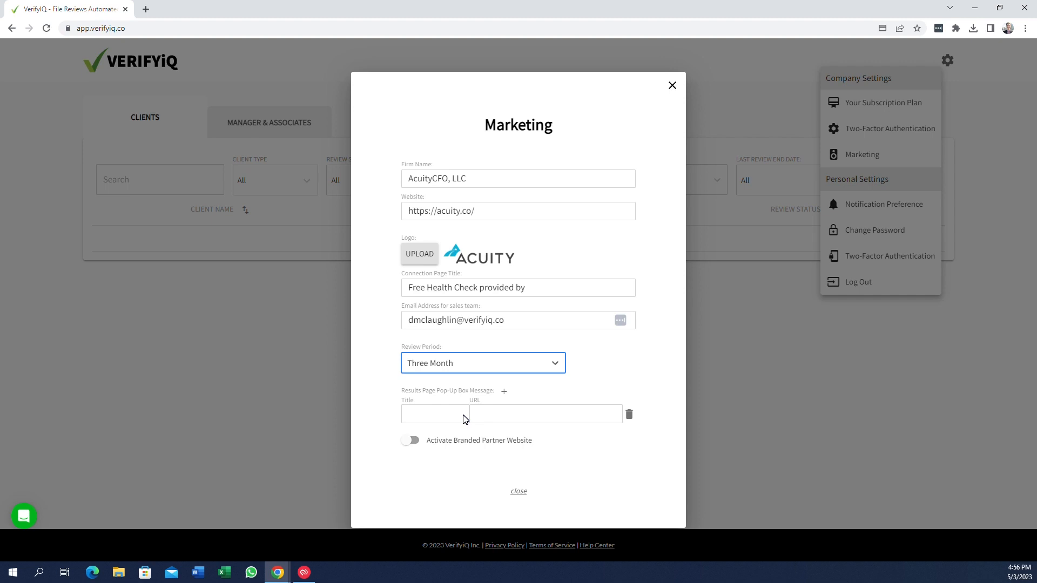
left_click(430, 414)
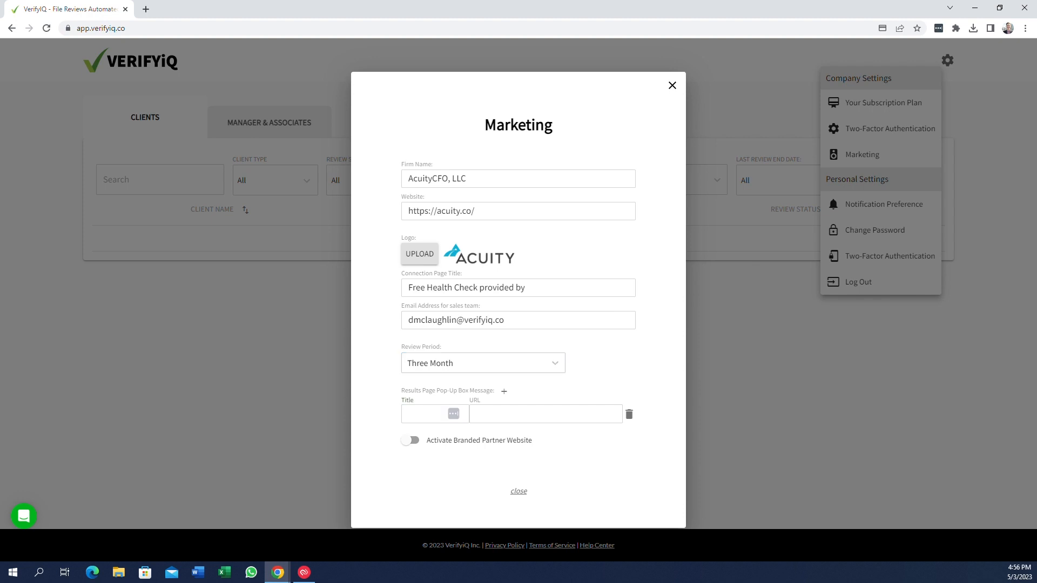
type("WHould yo")
type("u like to know your")
type("e about")
type(" bookkeepe")
type("ing")
type("?")
key("BackSpace")
key("BackSpace")
type("Bookkee")
key("Tab")
left_click(422, 414)
key("BackSpace")
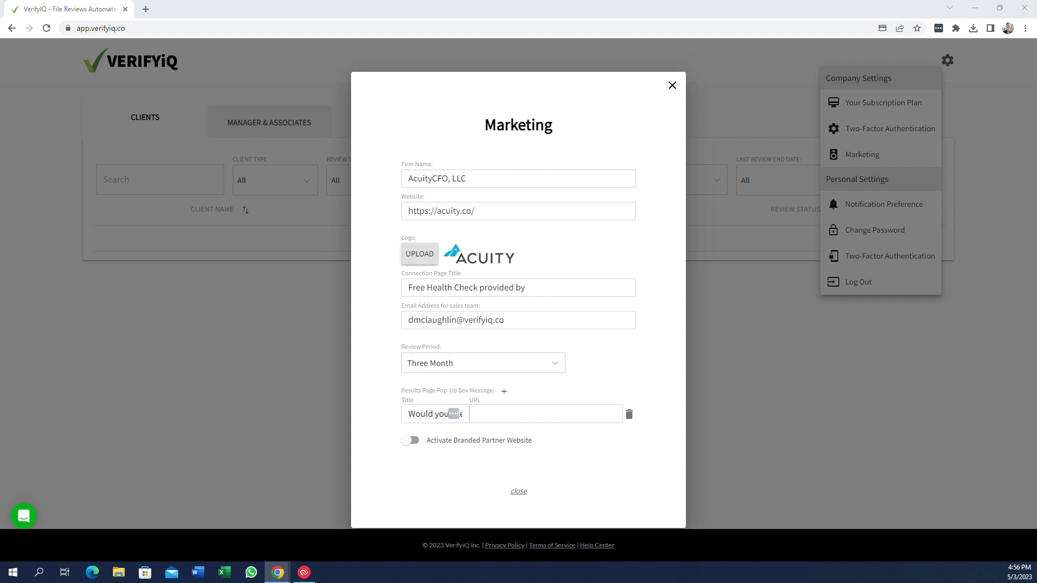
left_click(476, 413)
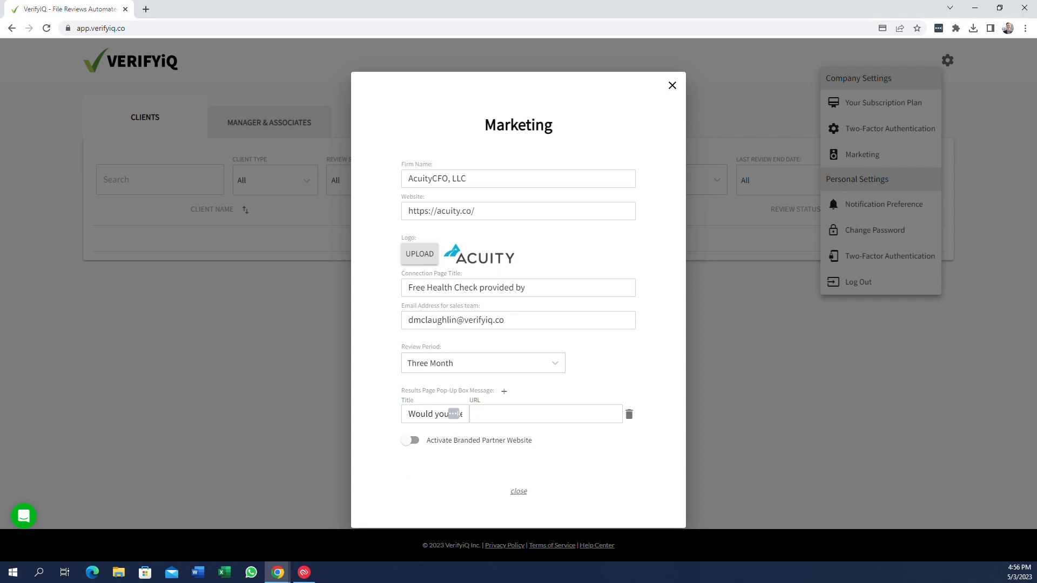
type("https://acuity.co/bookkeeping/")
left_click(505, 391)
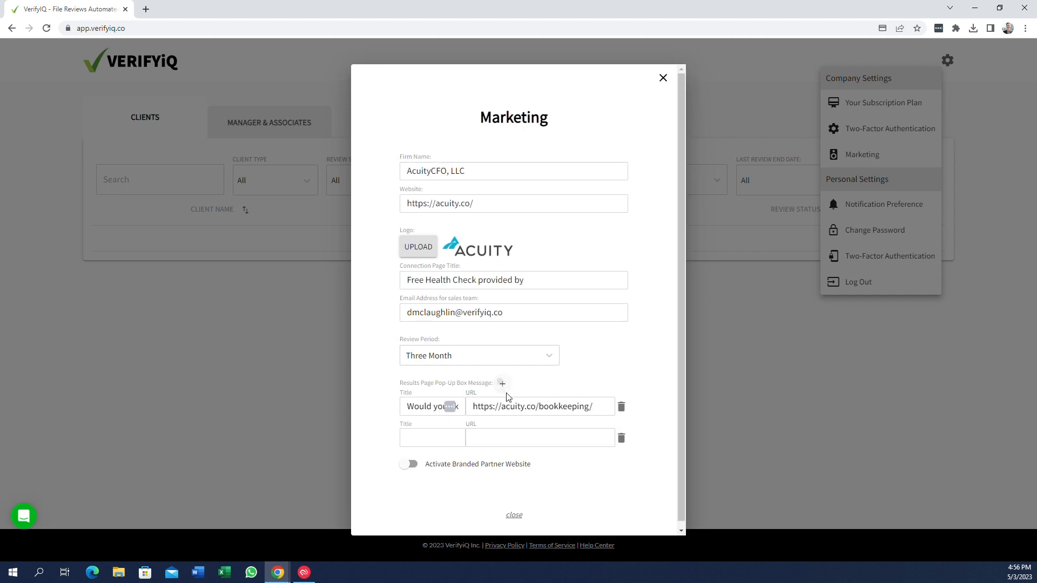
left_click(408, 438)
type("Would y")
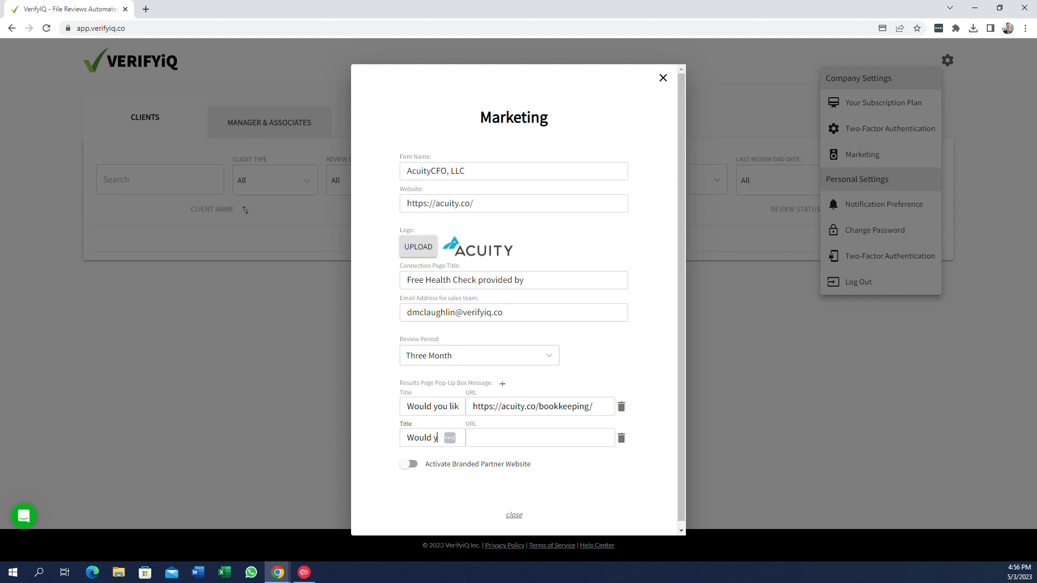
type("ou like to know")
type(" more about")
type(" Clea")
type("nup")
type("?")
key("Tab")
key("alt+Tab")
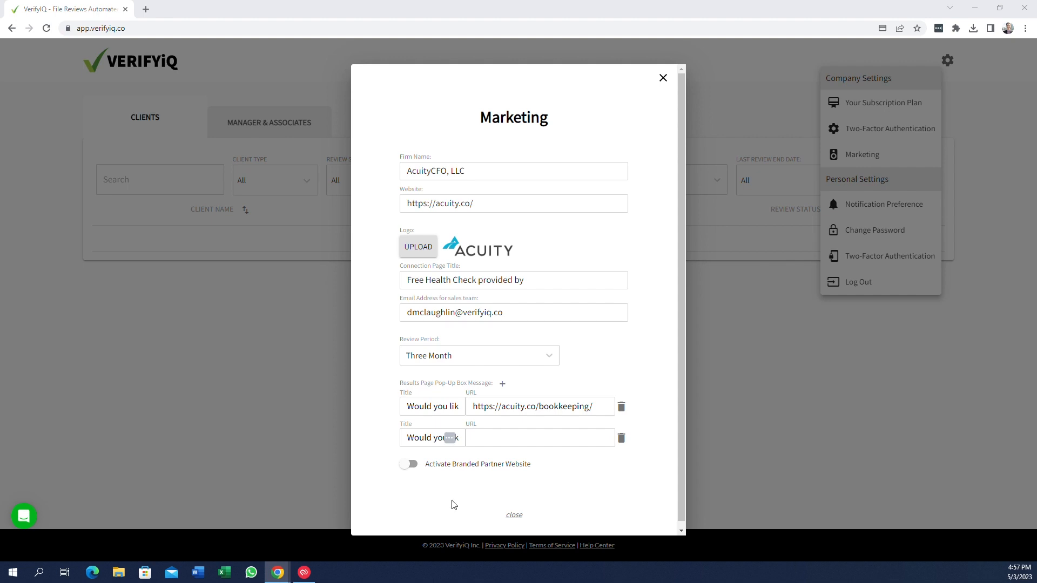
key("alt+Tab")
type("https://acuity.co/cleanup/")
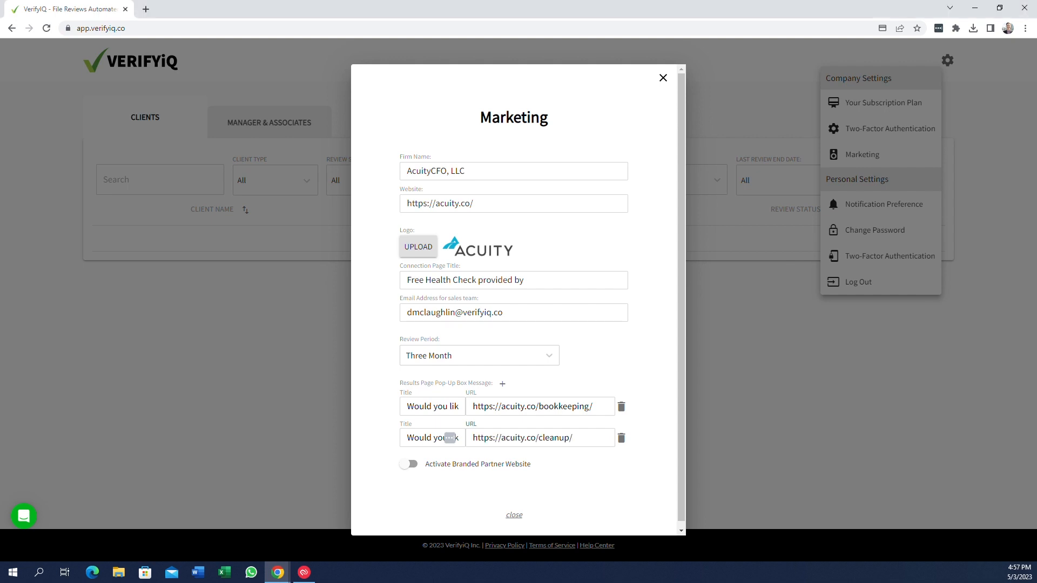
left_click(502, 386)
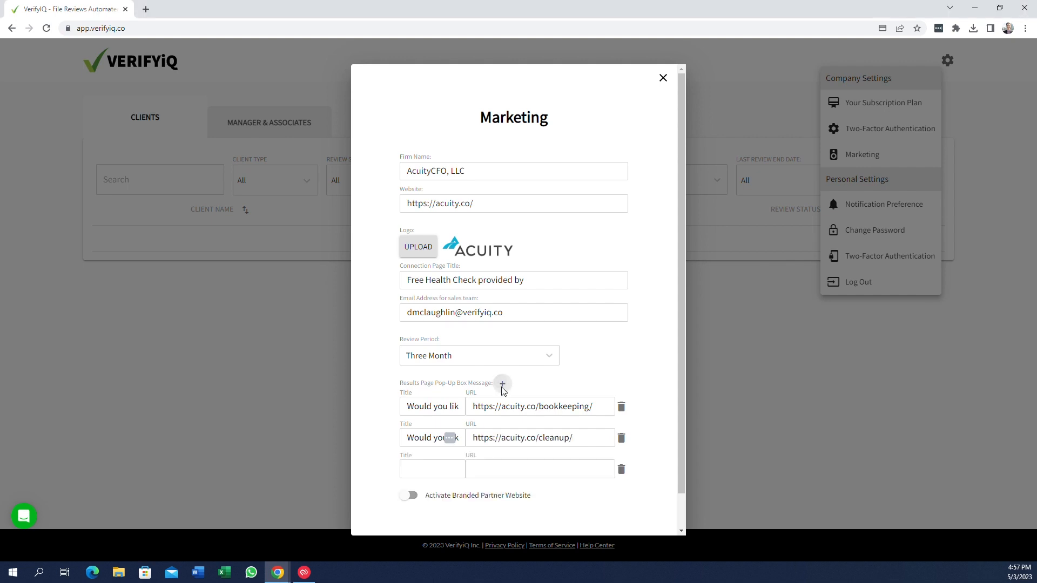
left_click(435, 469)
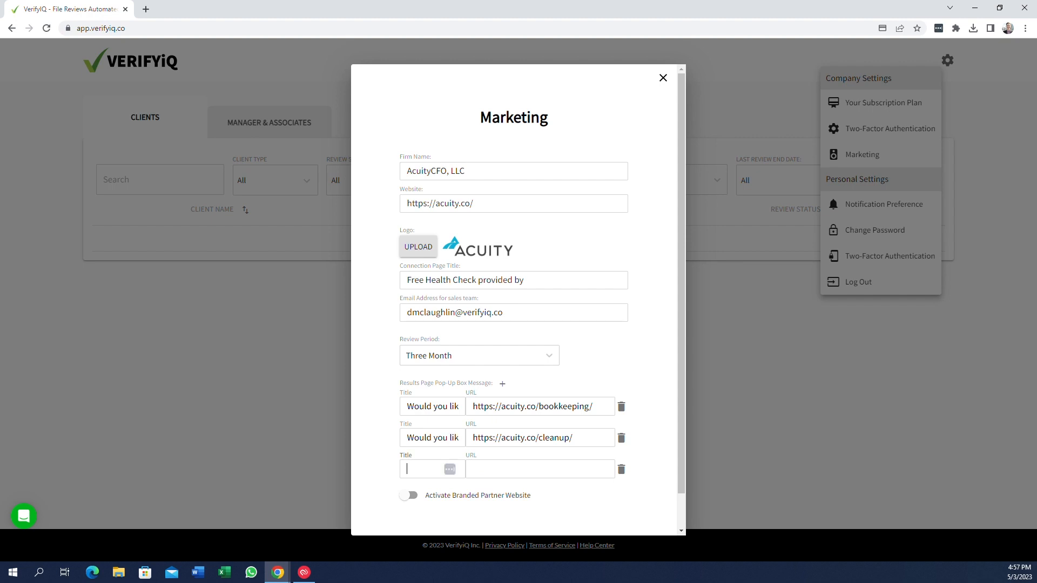
type("Leave me alone. I like superng!")
key("Left")
key("Left")
key("Left")
key("Left")
key("Left")
key("Left")
key("Right")
key("Right")
key("Right")
key("Right")
key("BackSpace")
key("Tab")
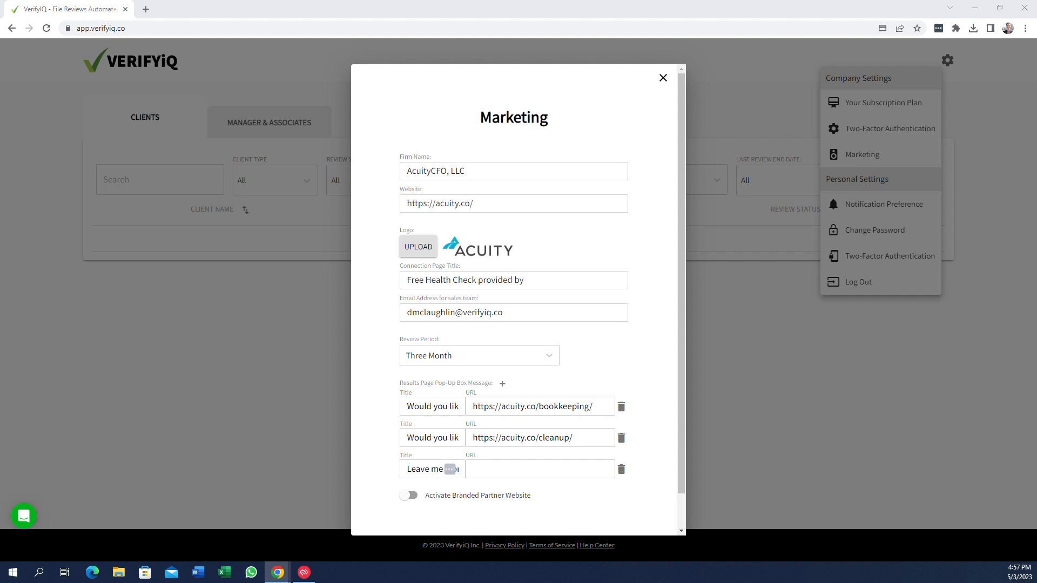
left_click(474, 470)
key("ctrl+v")
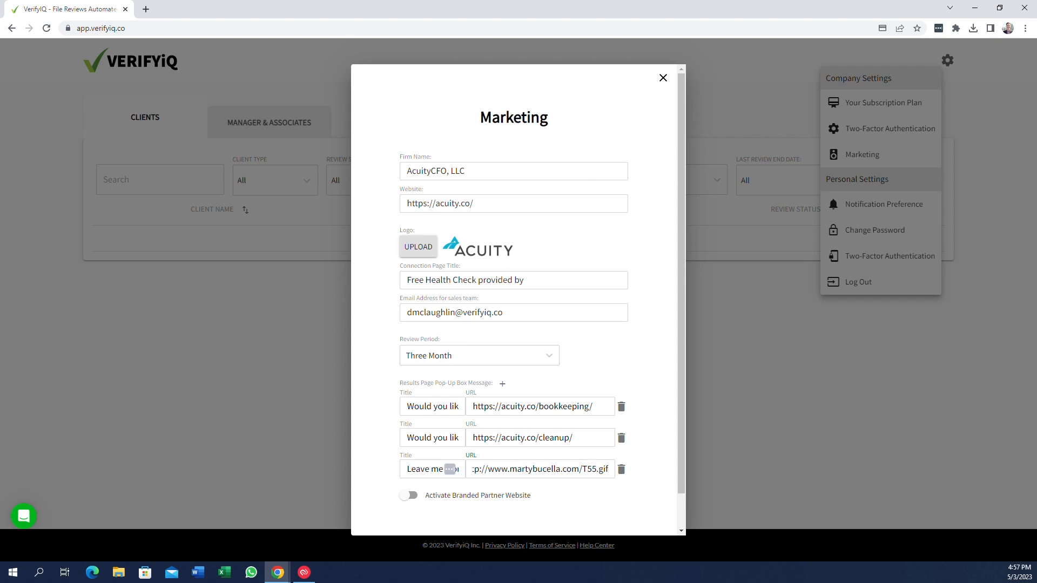
Activate the branded partner website and open its preview
left_click_drag(678, 378, 685, 315)
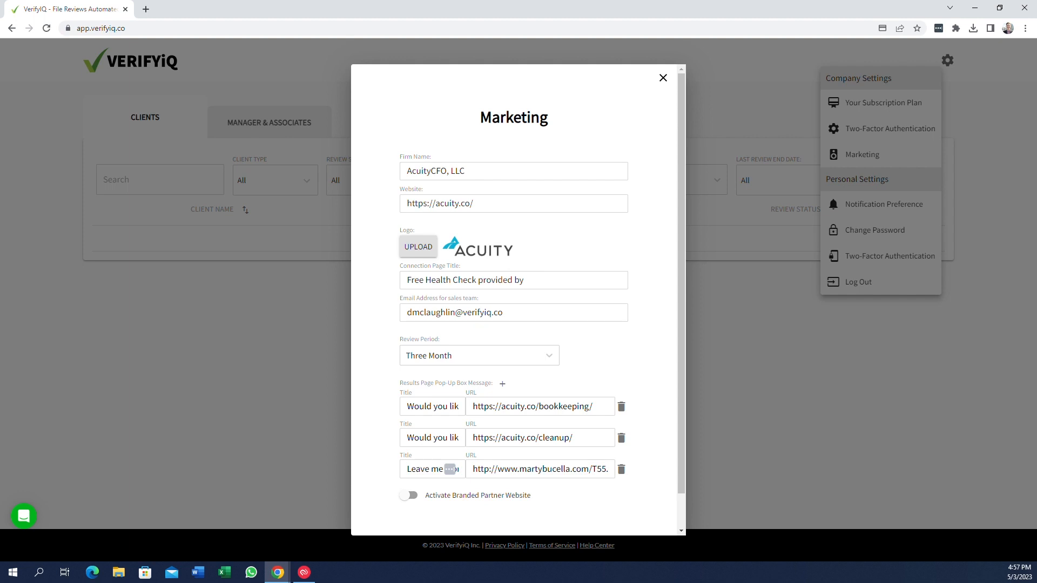
scroll(680, 283, "down", 1)
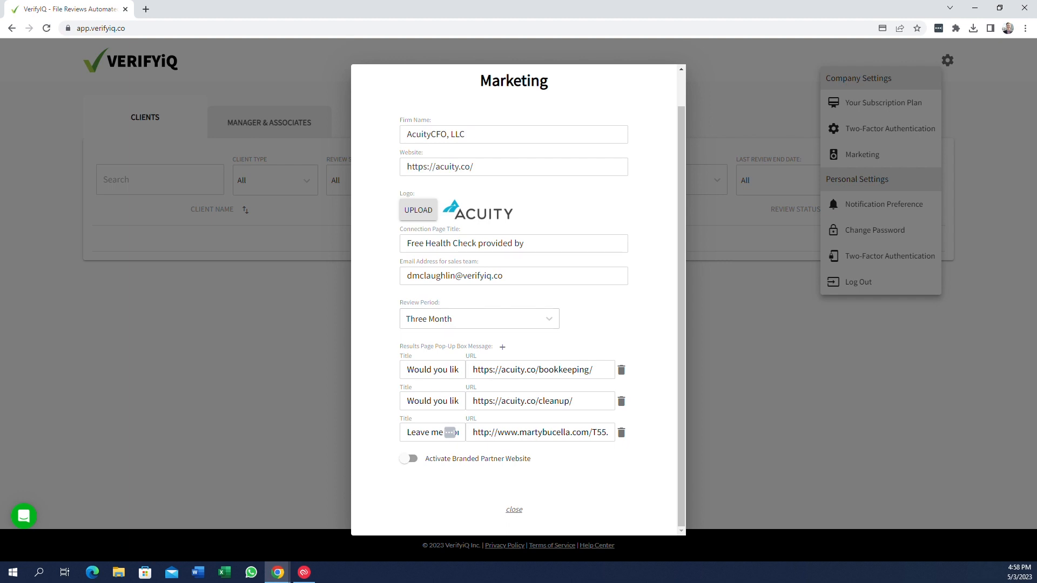
left_click(412, 460)
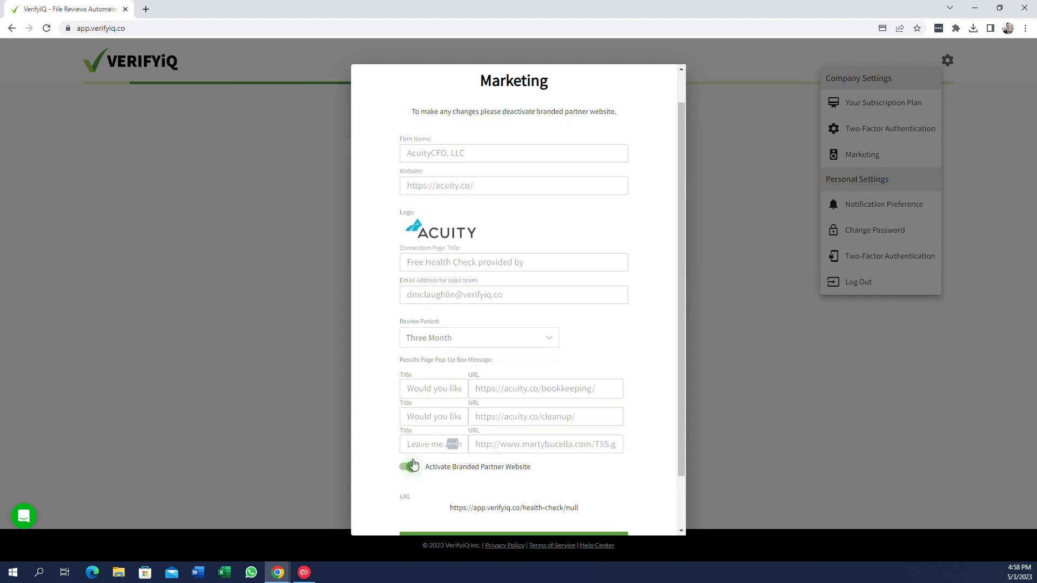
left_click_drag(680, 400, 679, 469)
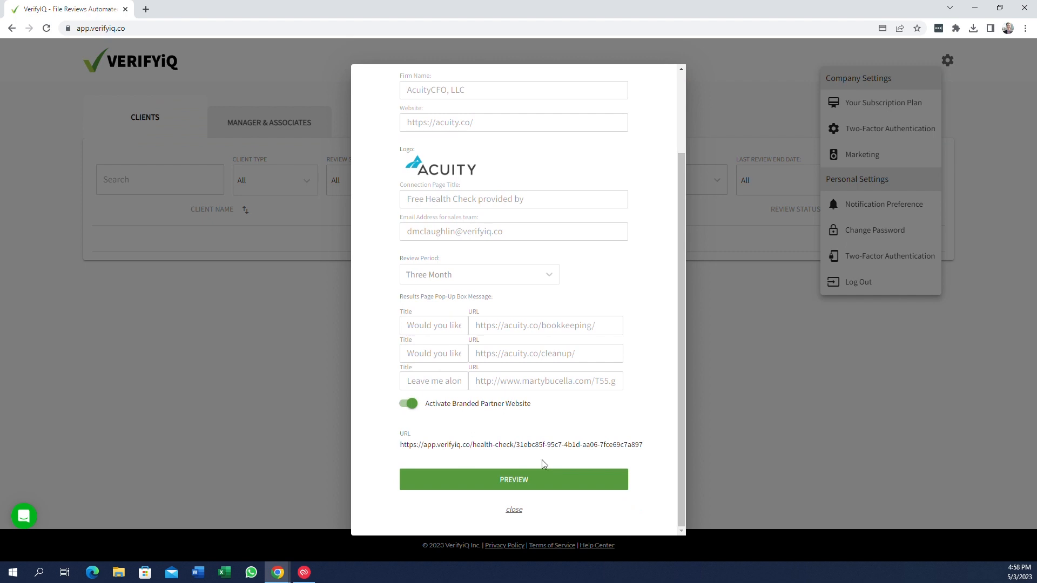
left_click(519, 480)
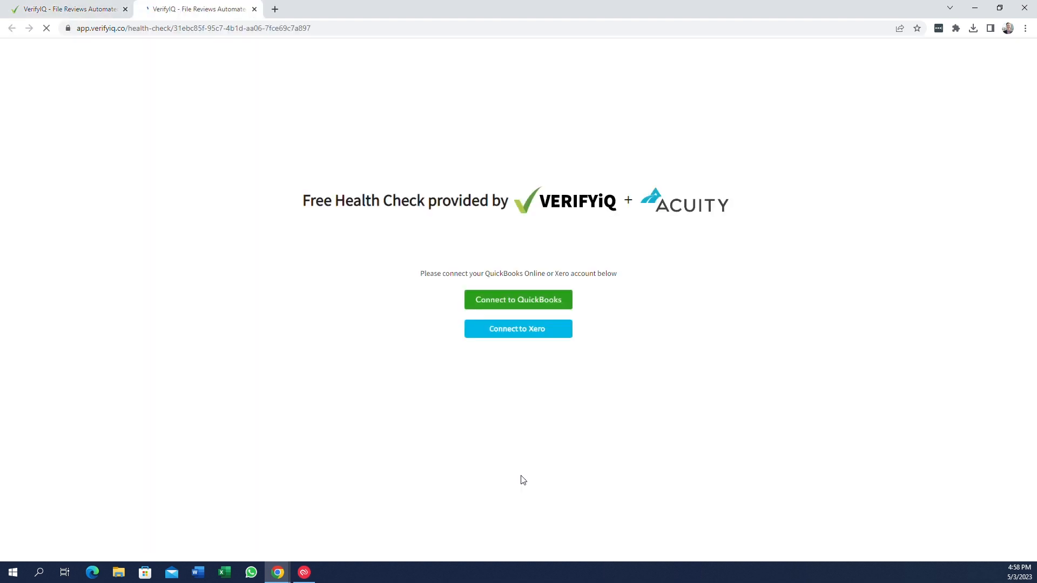